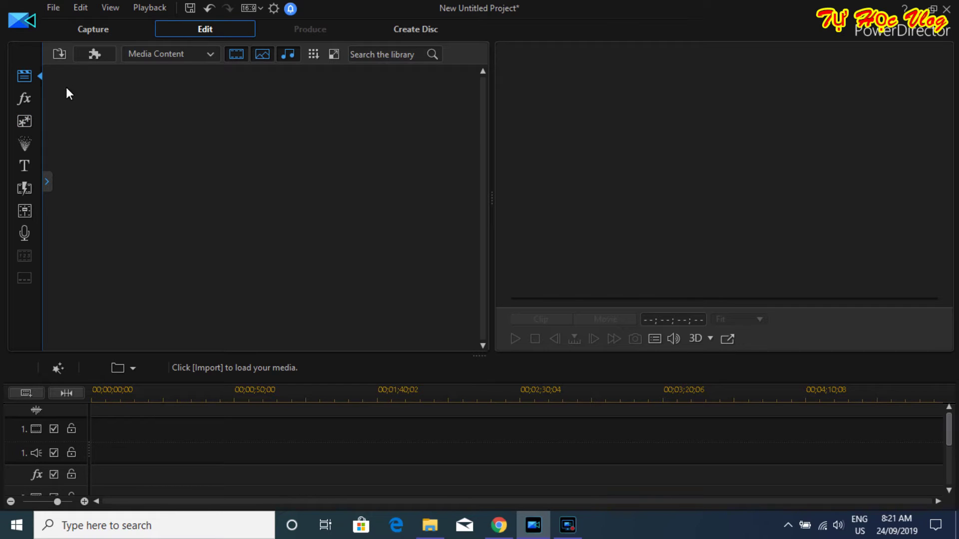
# - Import the video Sapa video.mp4 from the SAPA folder on My Passport (E:) into the media library
pyautogui.click(58, 54)
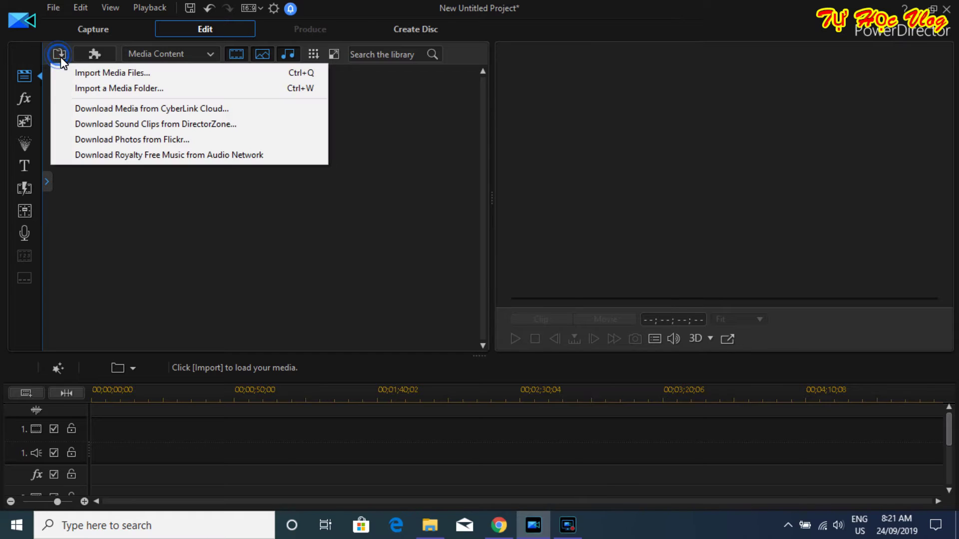
pyautogui.click(90, 72)
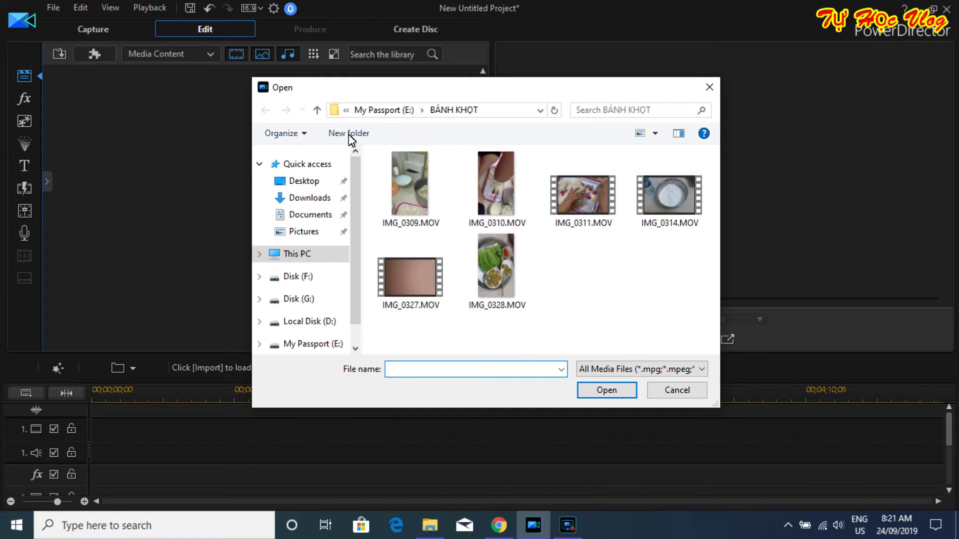
pyautogui.click(395, 110)
pyautogui.scroll(-5, 442, 292)
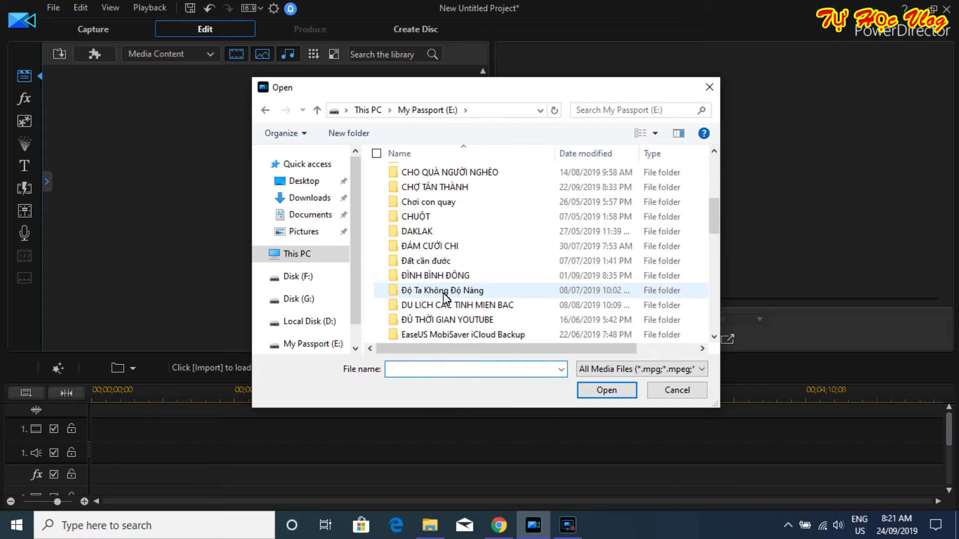
pyautogui.scroll(-7, 442, 293)
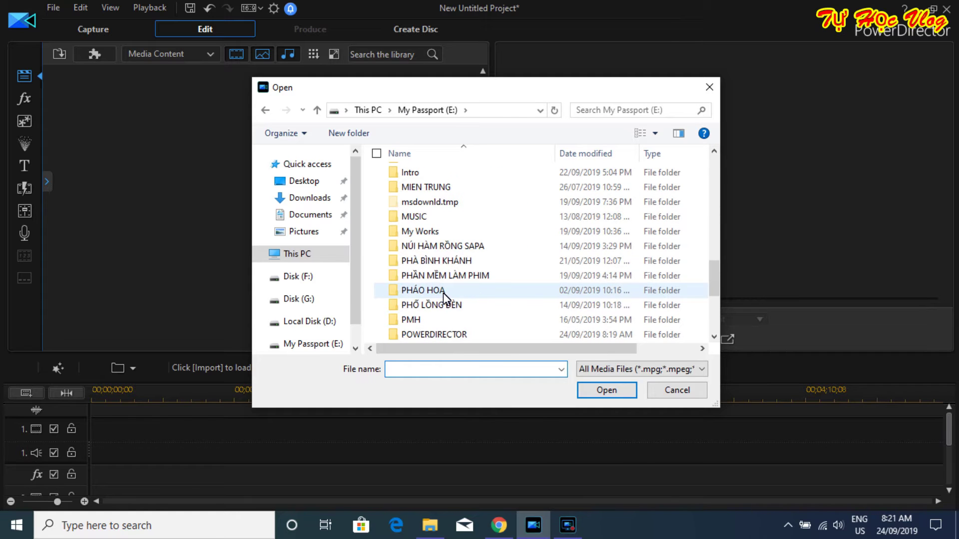
pyautogui.scroll(-3, 442, 293)
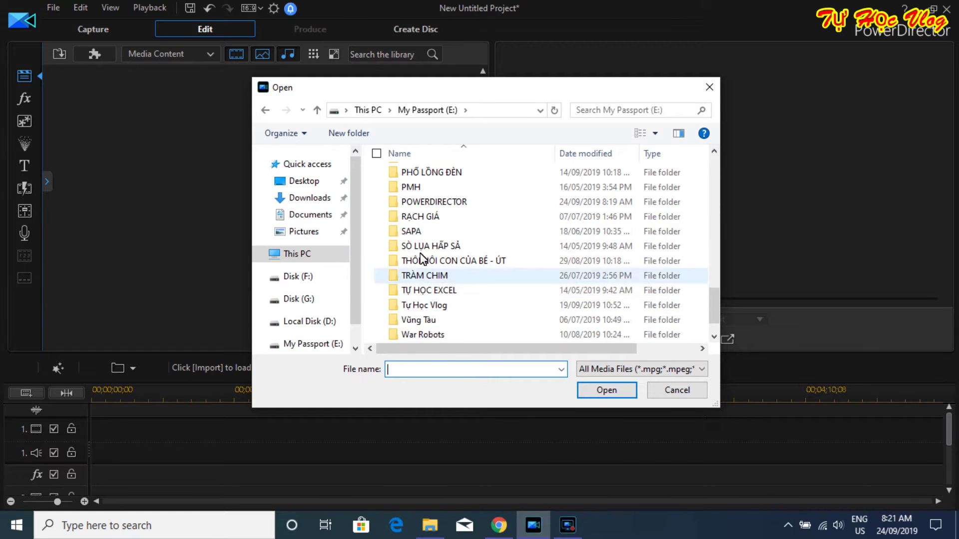
pyautogui.doubleClick(421, 230)
pyautogui.click(651, 173)
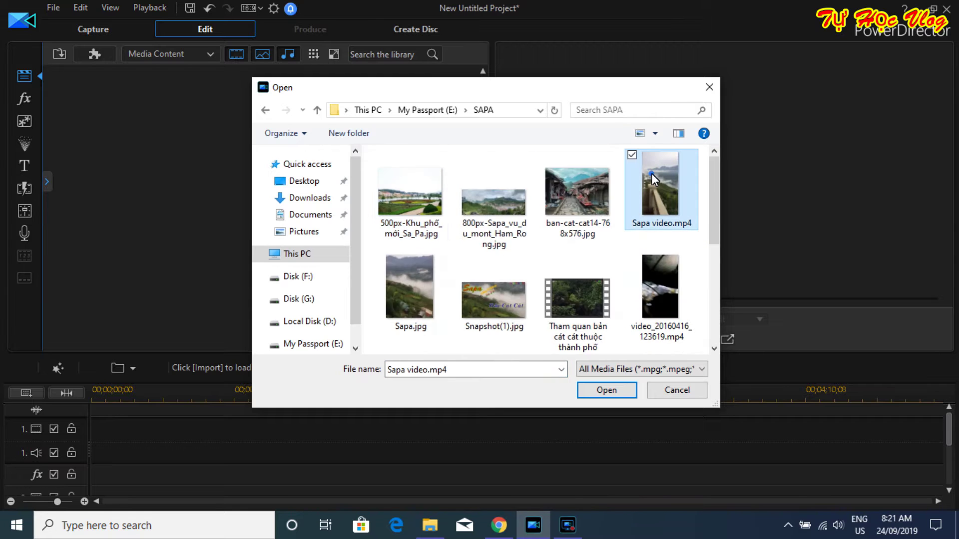
pyautogui.click(607, 390)
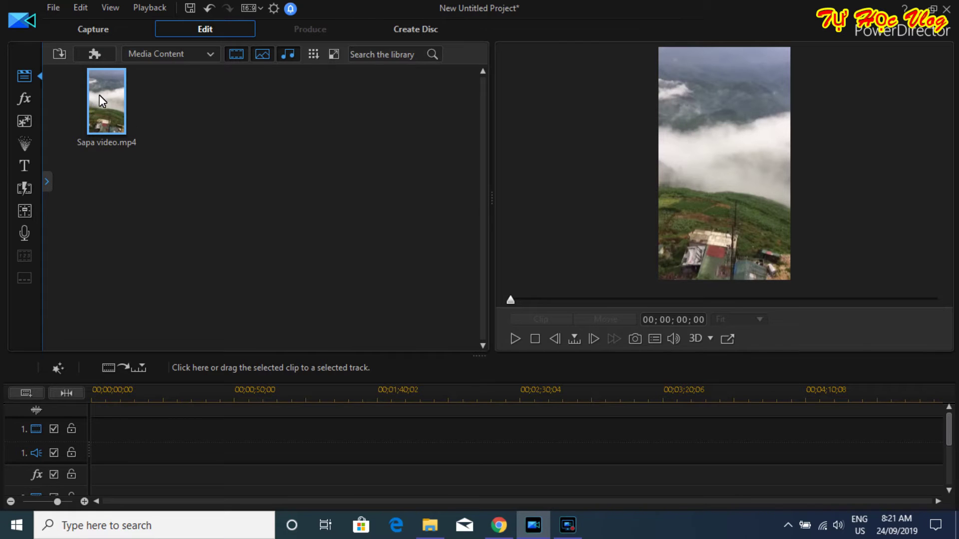
# - Place Sapa video.mp4 at the start of video track 1, enlarge the preview area and deselect the clip
pyautogui.moveTo(106, 92); pyautogui.dragTo(92, 437)
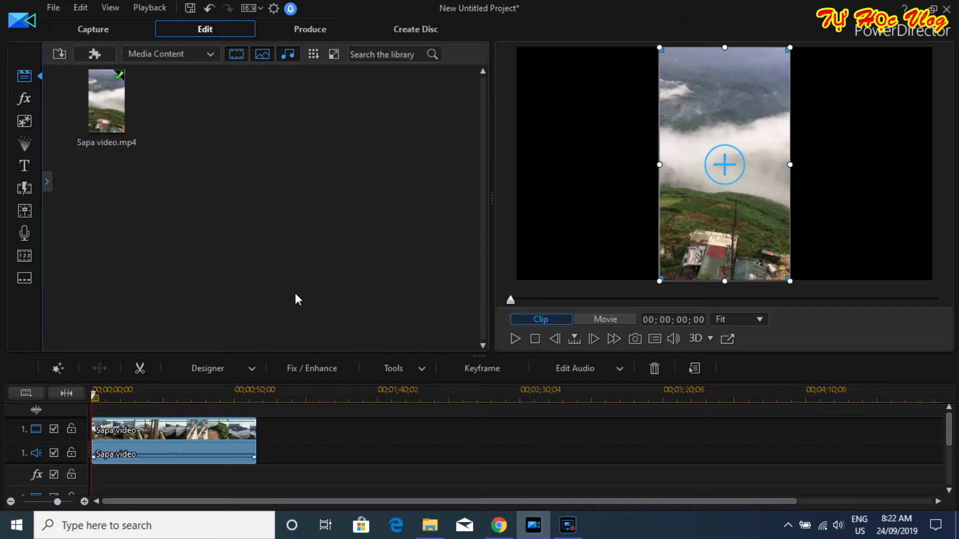
pyautogui.moveTo(493, 199); pyautogui.dragTo(386, 215)
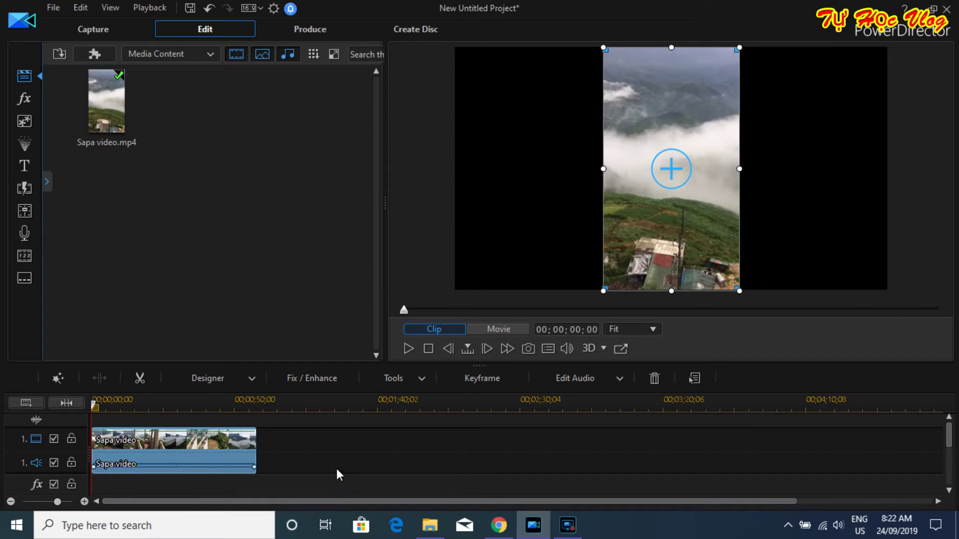
pyautogui.click(343, 450)
pyautogui.click(550, 168)
pyautogui.click(633, 142)
pyautogui.click(672, 138)
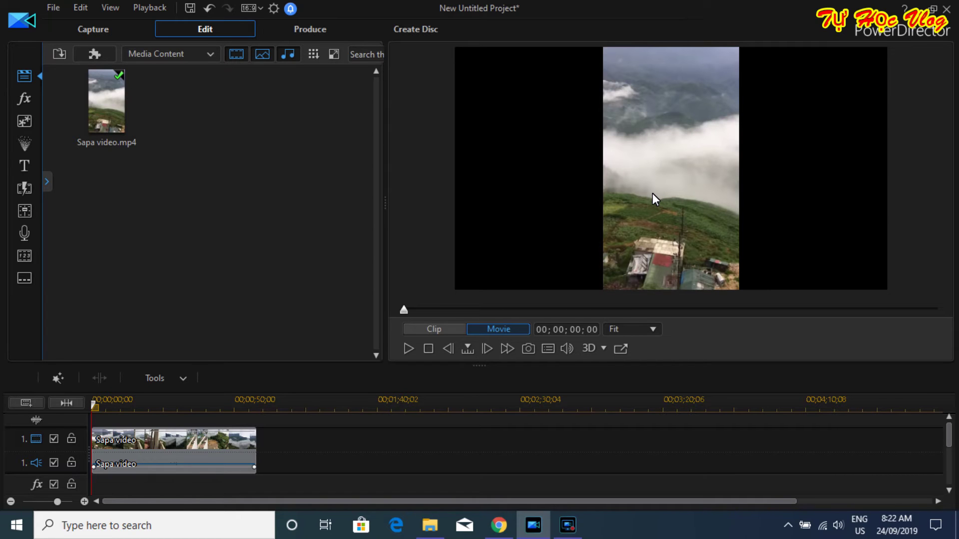
# - Enlarge the Sapa video clip on both sides until it fills the full frame width, and play back the result
pyautogui.click(221, 440)
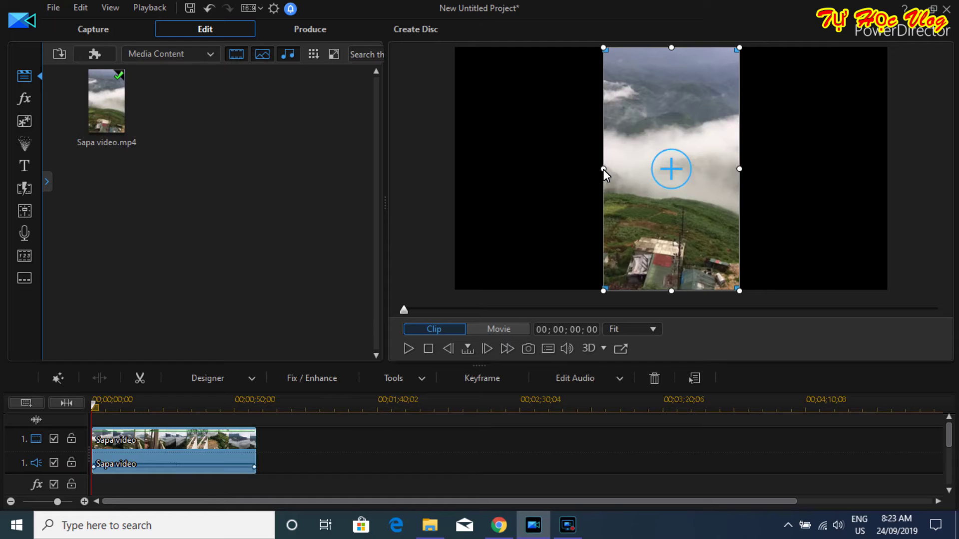
pyautogui.moveTo(603, 169); pyautogui.dragTo(455, 169)
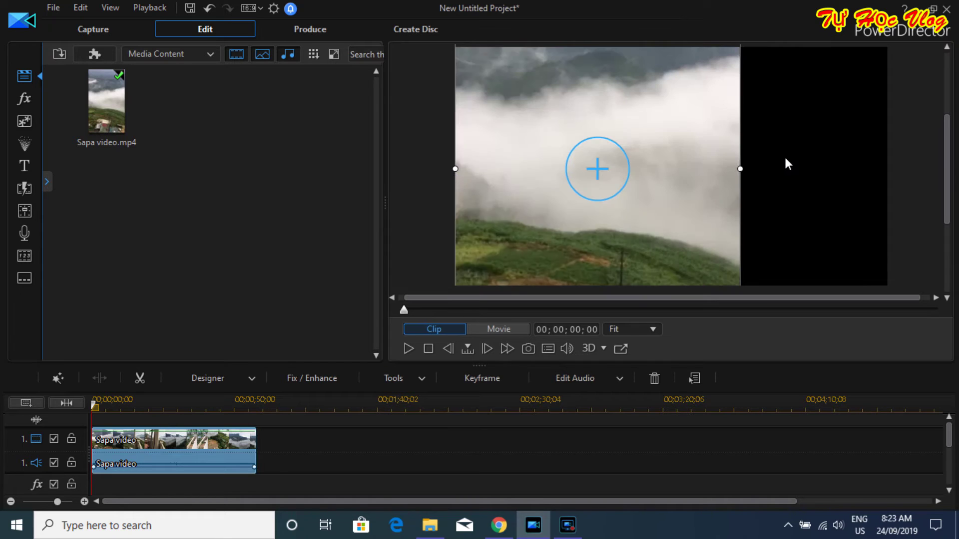
pyautogui.moveTo(741, 169)
pyautogui.mouseDown()
pyautogui.moveTo(840, 158)
pyautogui.moveTo(887, 168)
pyautogui.mouseUp()
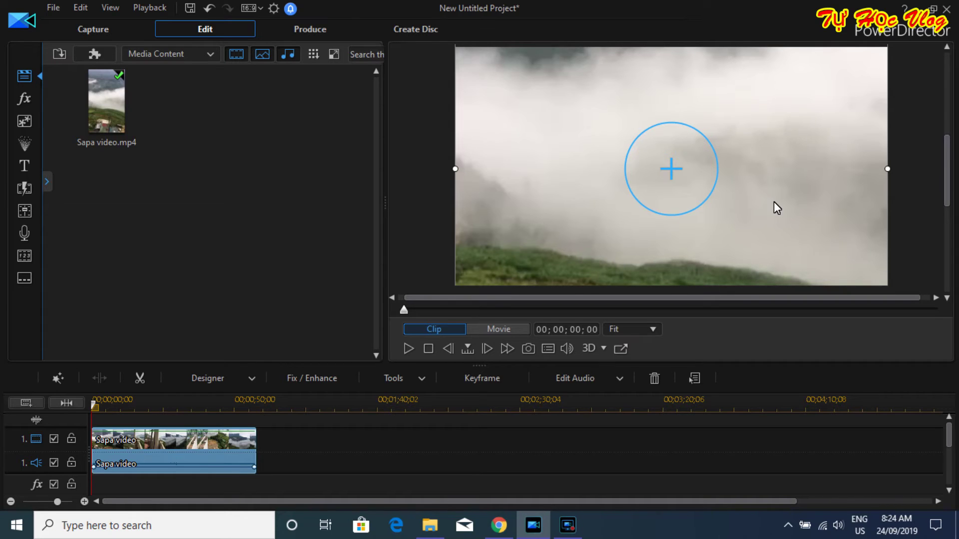
pyautogui.click(406, 348)
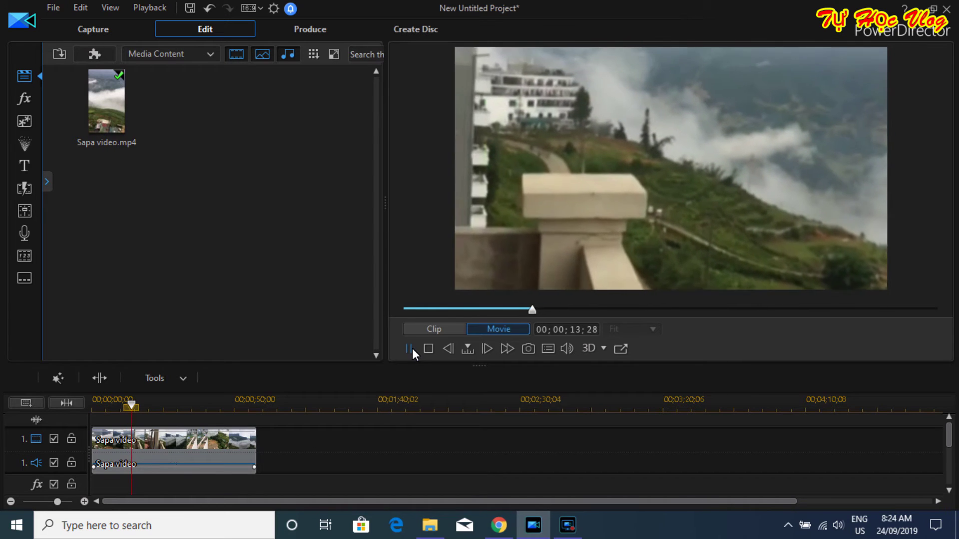
pyautogui.click(410, 349)
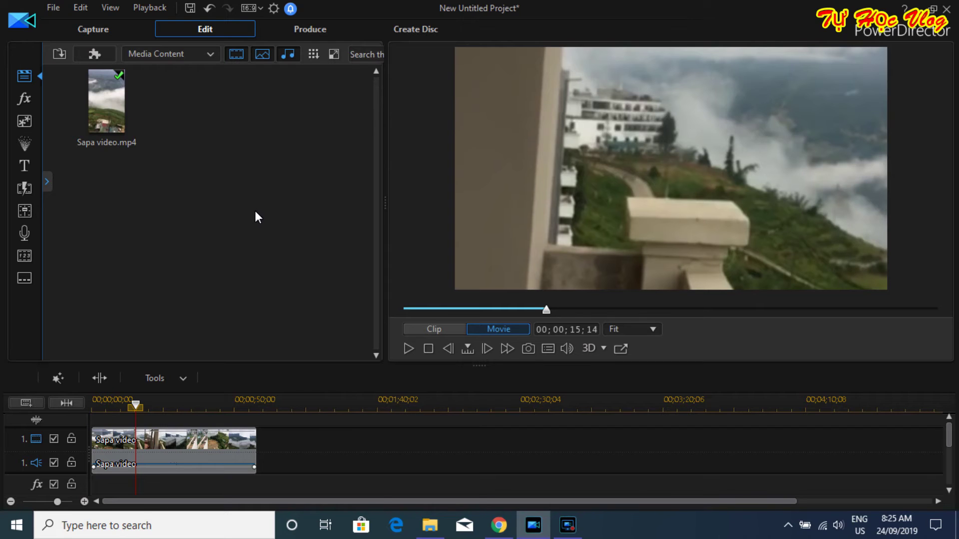
# - Import the video IMG_0328.MOV from the BÁNH KHỌT folder on My Passport (E:) into the media library
pyautogui.click(61, 55)
pyautogui.click(93, 74)
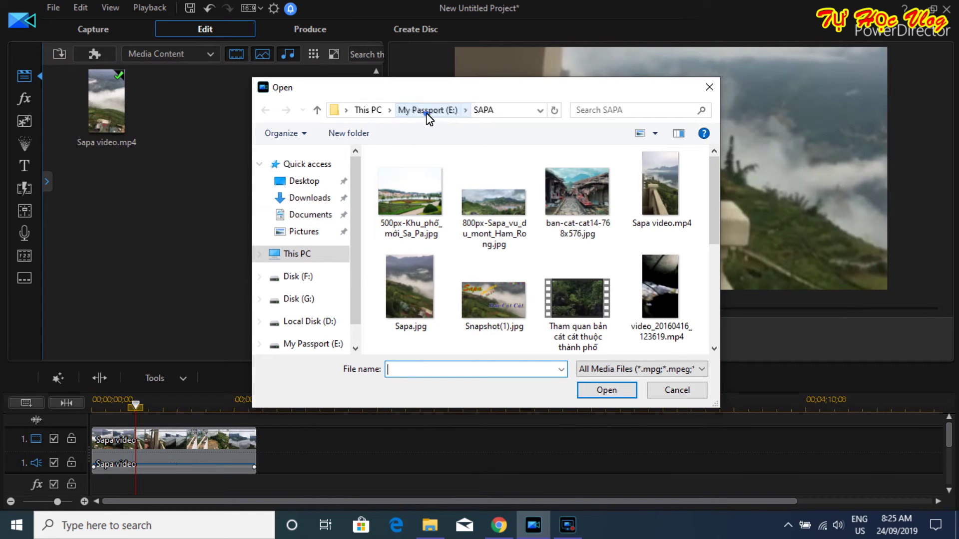
pyautogui.click(423, 109)
pyautogui.scroll(15, 456, 225)
pyautogui.doubleClick(438, 188)
pyautogui.click(490, 275)
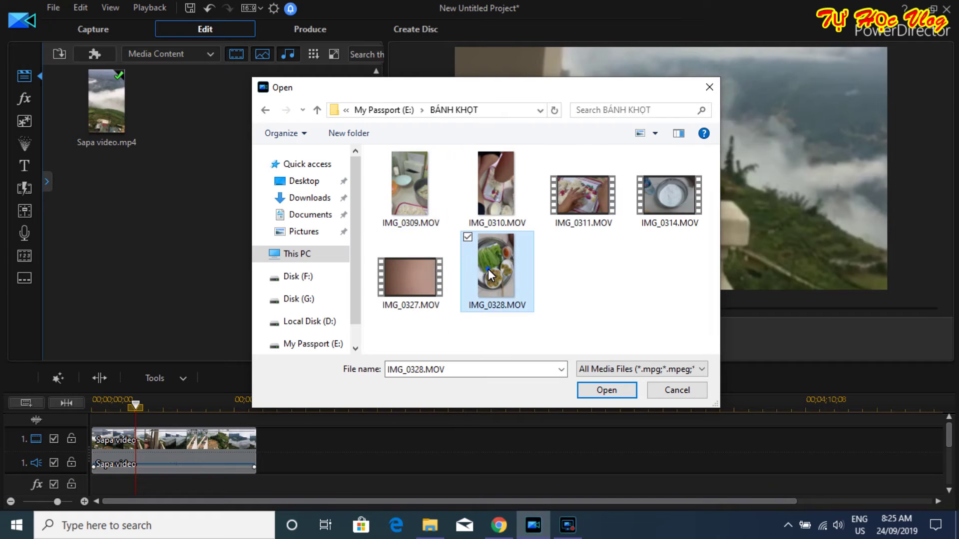
pyautogui.click(606, 389)
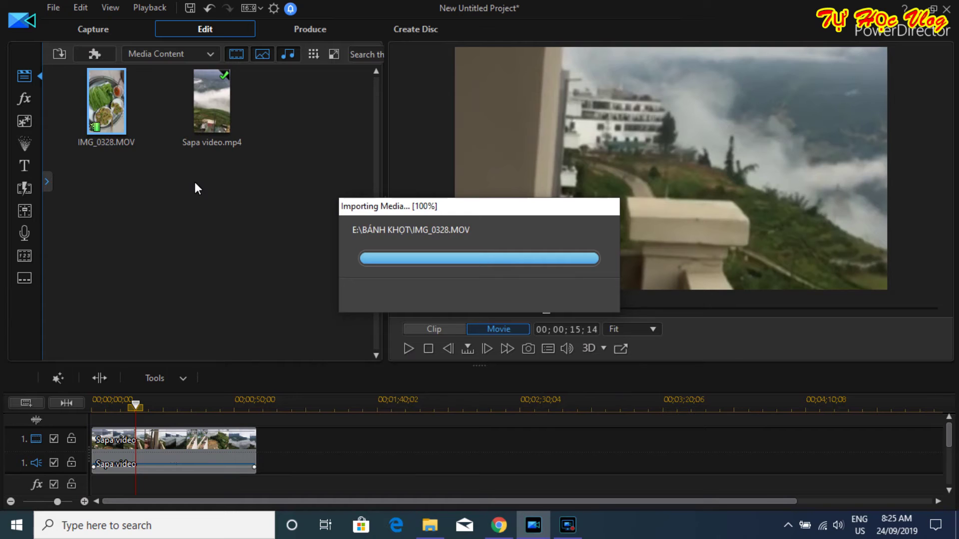
# - Place IMG_0328.MOV on video track 1 behind the Sapa clip, starting at about 00;01;11;11
pyautogui.click(106, 88)
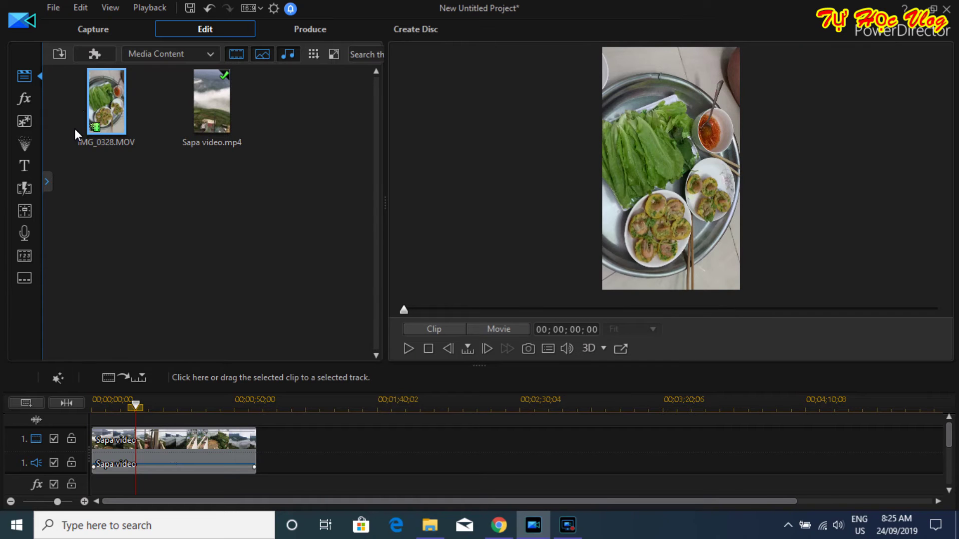
pyautogui.moveTo(107, 112); pyautogui.dragTo(300, 466)
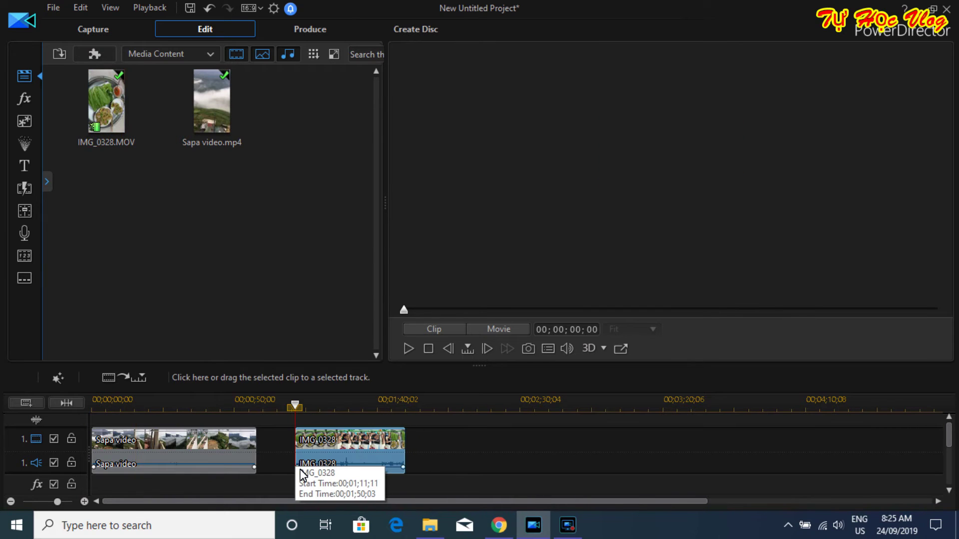
pyautogui.click(302, 459)
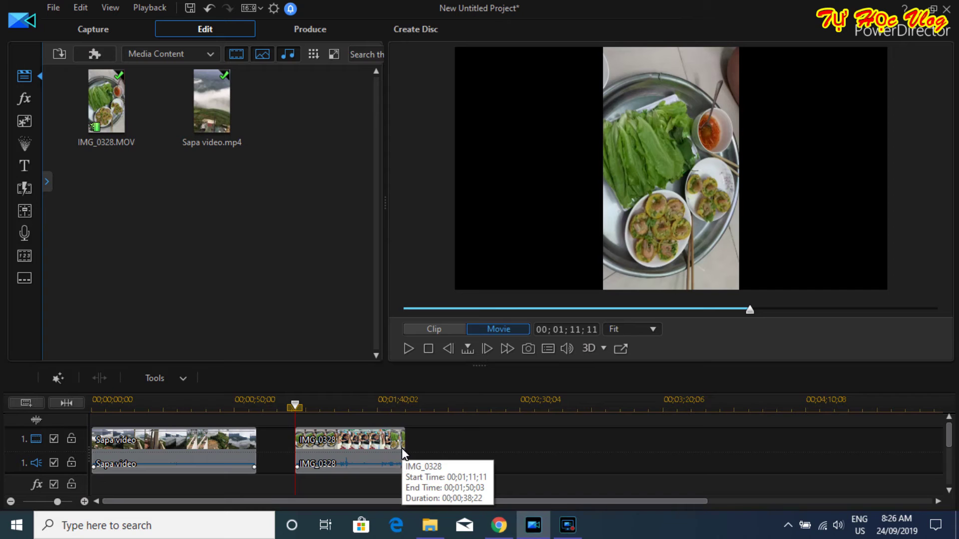
# - Open the Power Tools for the IMG_0328 clip and enable Video Rotation
pyautogui.click(381, 451)
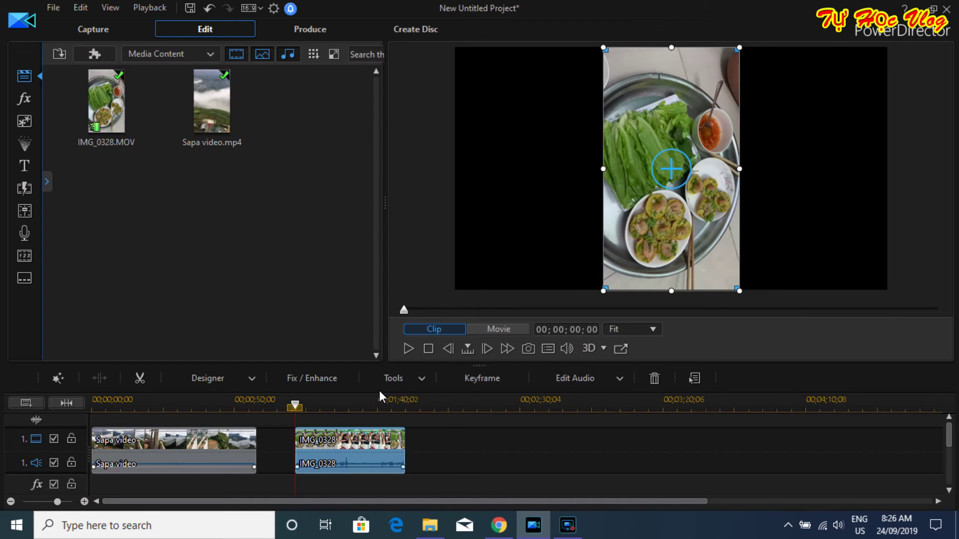
pyautogui.click(422, 379)
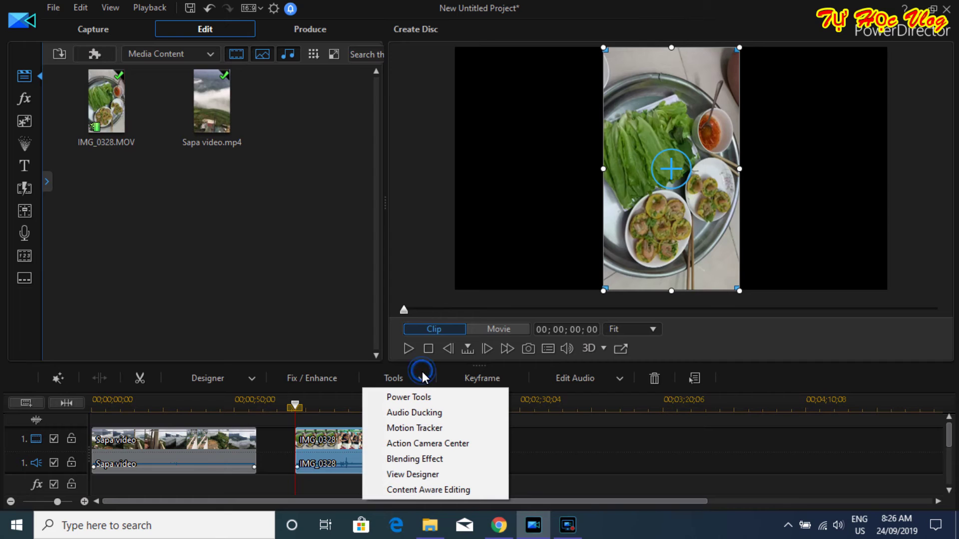
pyautogui.click(409, 397)
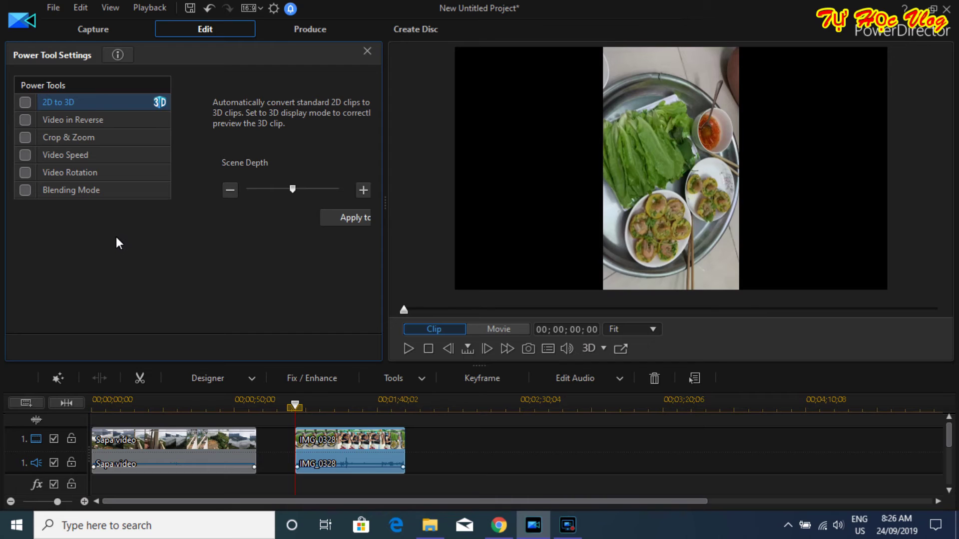
pyautogui.click(25, 173)
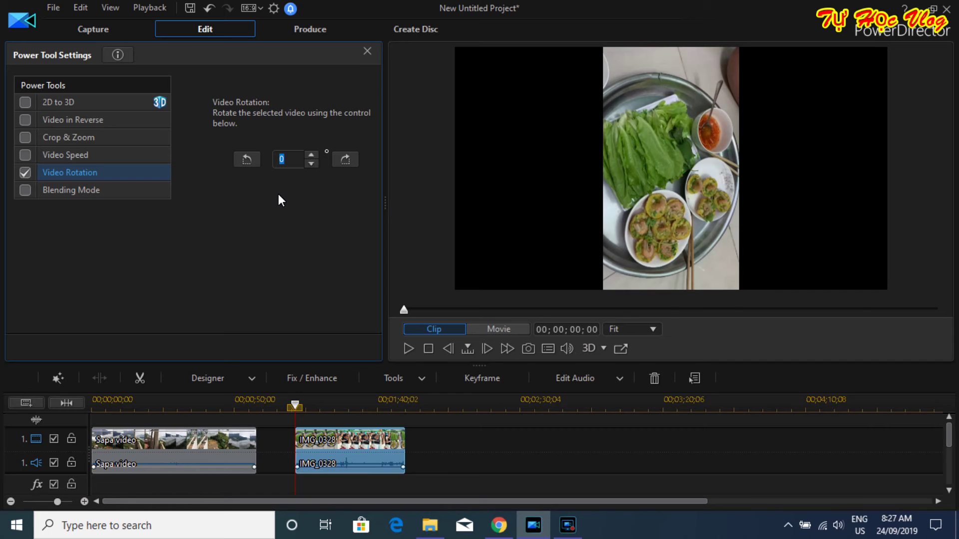
# - Try rotating the IMG_0328 clip by 90 degrees, and reset the rotation to 0
pyautogui.write('90')
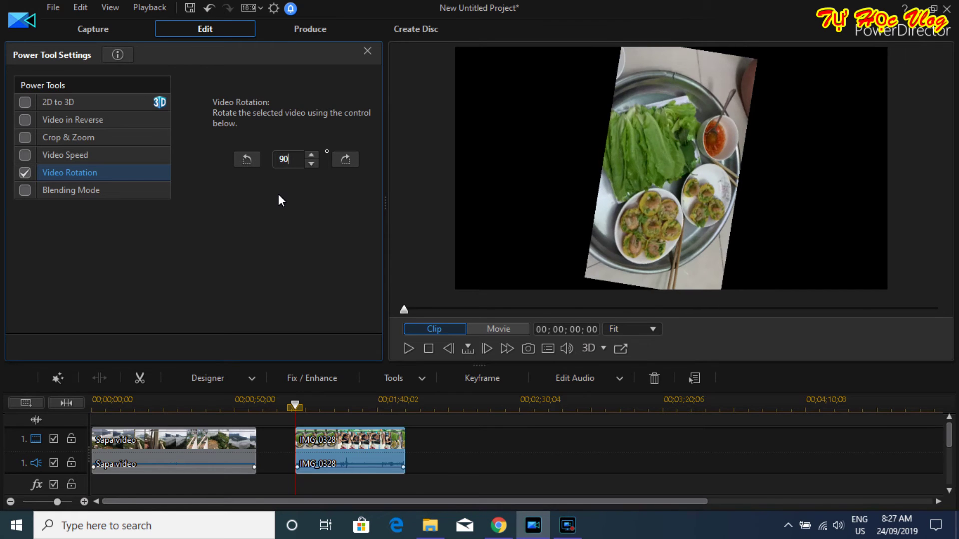
pyautogui.press('Return')
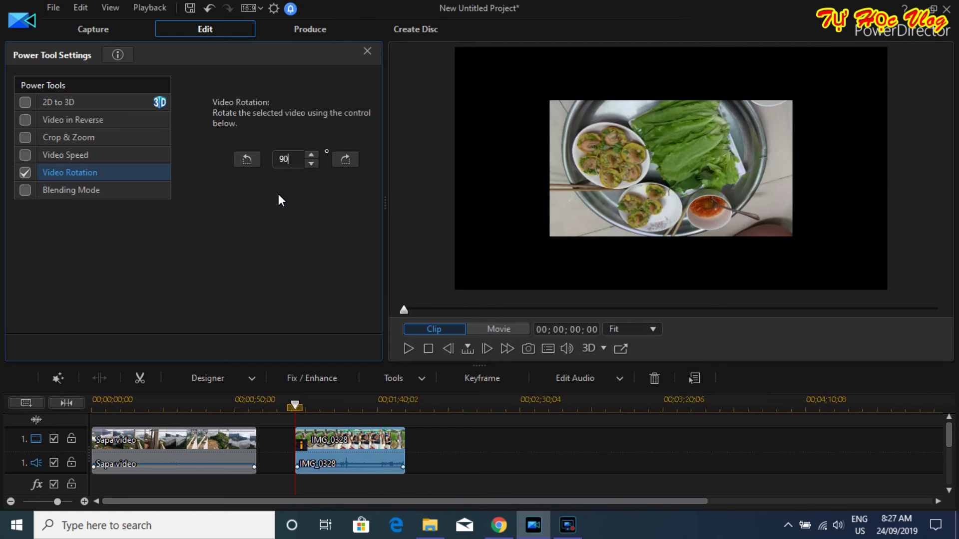
pyautogui.press('Return')
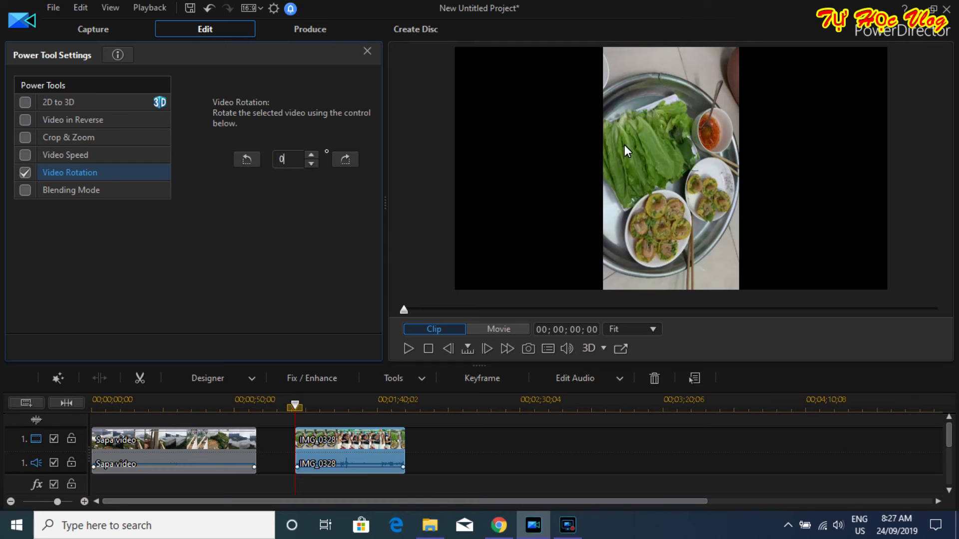
# - Rotate the IMG_0328 clip counterclockwise to 270 degrees and leave the Power Tool settings
pyautogui.click(246, 160)
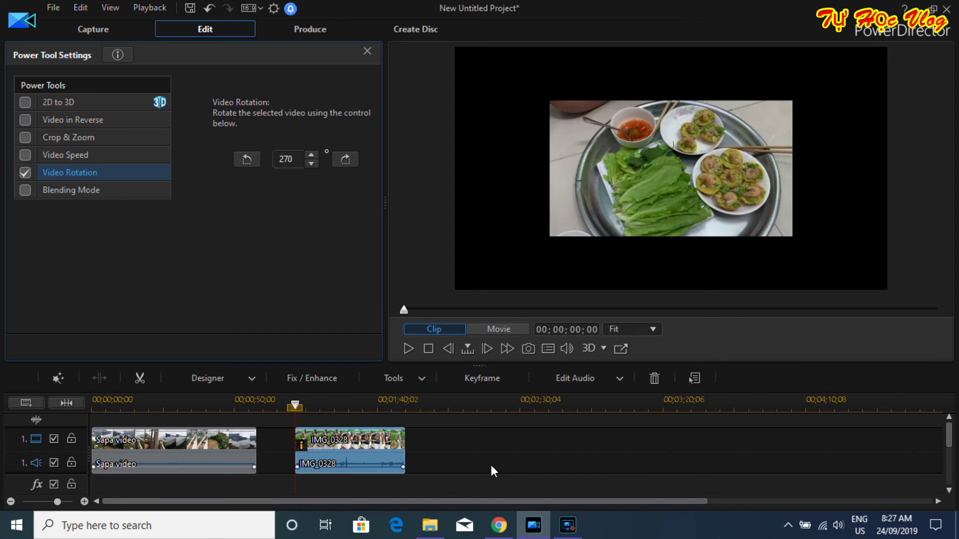
pyautogui.click(383, 454)
pyautogui.click(459, 440)
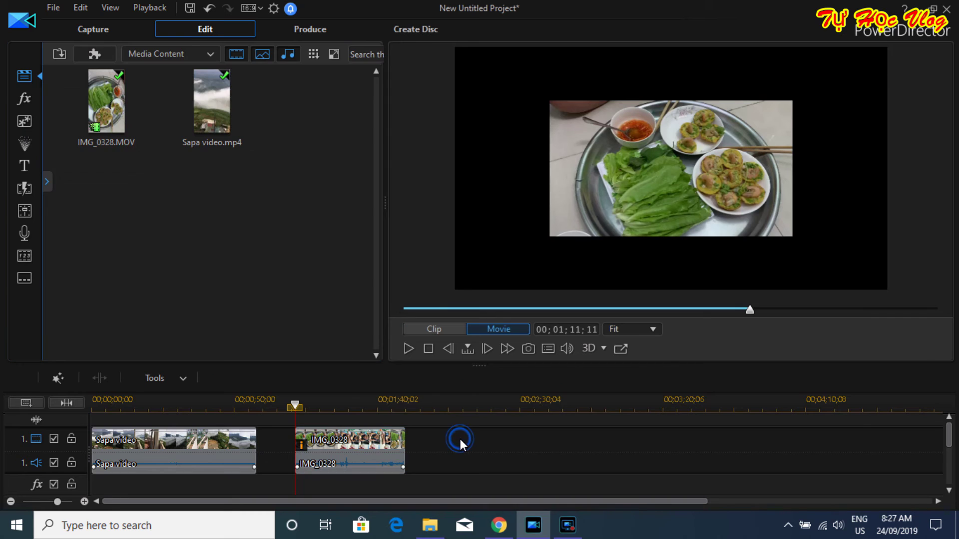
# - Enlarge the rotated IMG_0328 clip from two opposite corners until it fills the whole frame, and play back the result
pyautogui.click(392, 444)
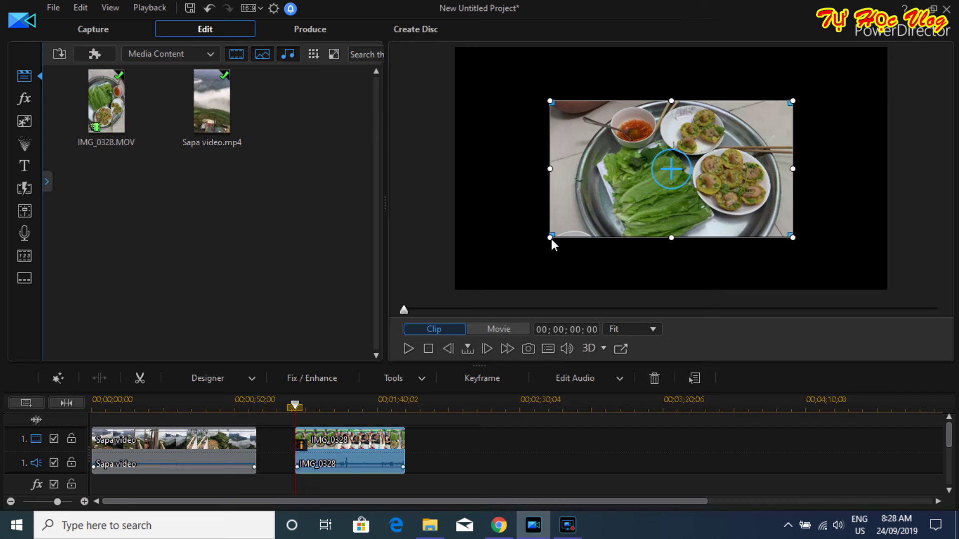
pyautogui.moveTo(550, 237)
pyautogui.mouseDown()
pyautogui.moveTo(511, 270)
pyautogui.moveTo(475, 276)
pyautogui.moveTo(532, 240)
pyautogui.moveTo(510, 246)
pyautogui.moveTo(454, 291)
pyautogui.mouseUp()
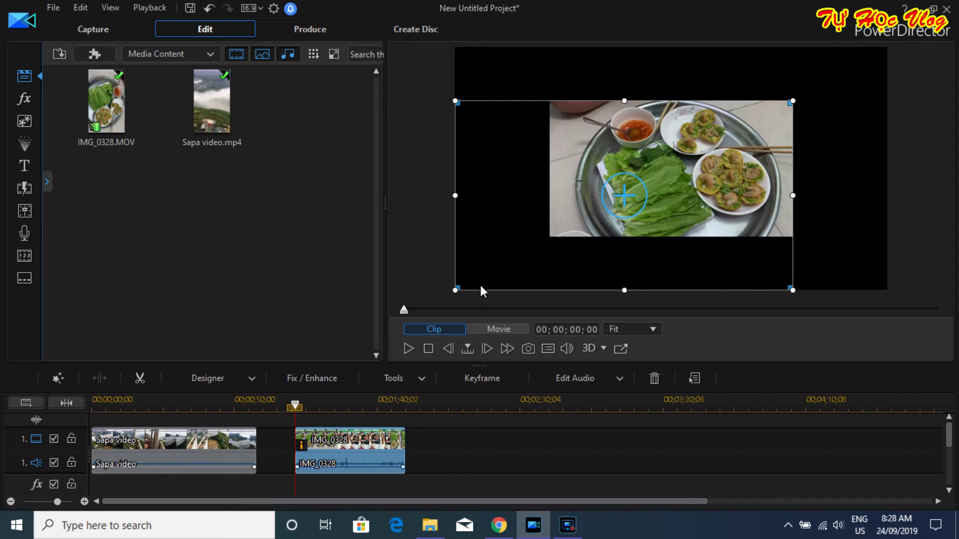
pyautogui.moveTo(793, 101); pyautogui.dragTo(887, 55)
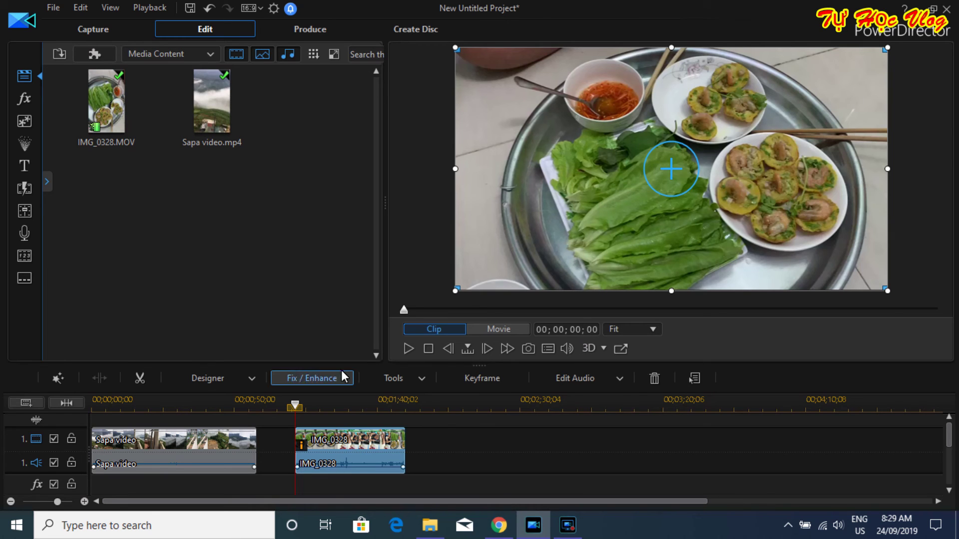
pyautogui.click(408, 348)
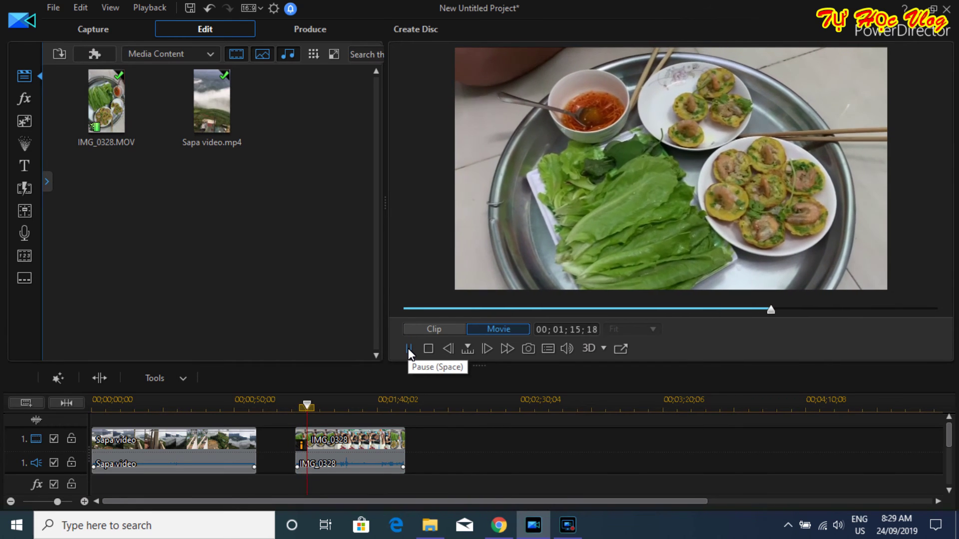
pyautogui.click(407, 349)
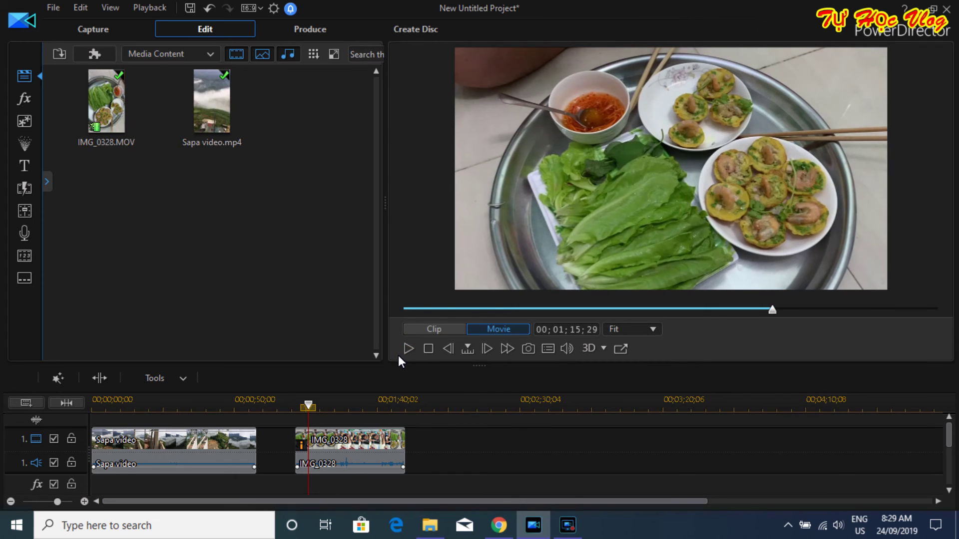
# - Move the IMG_0328 clip directly against the end of the Sapa clip, and play the transition from 00;00;56;02
pyautogui.moveTo(348, 449); pyautogui.dragTo(302, 450)
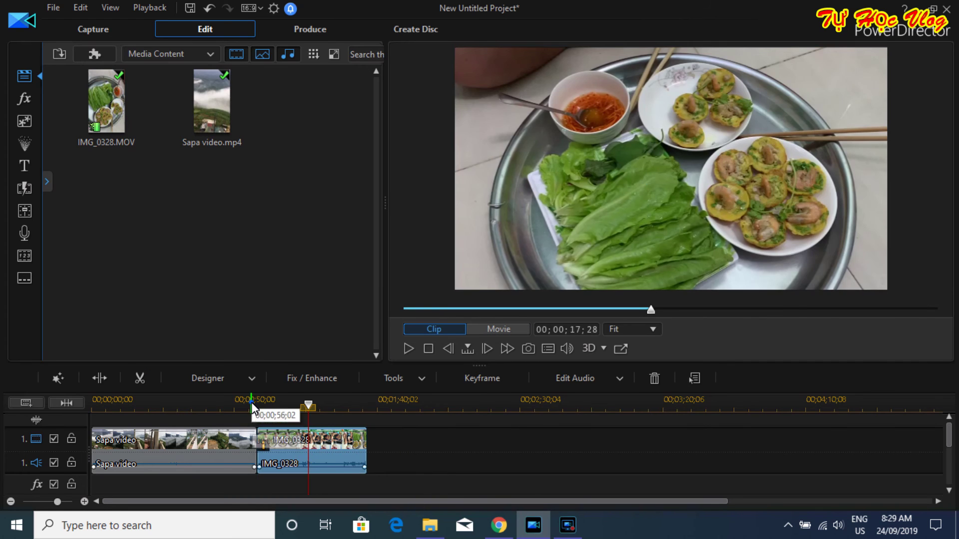
pyautogui.click(250, 403)
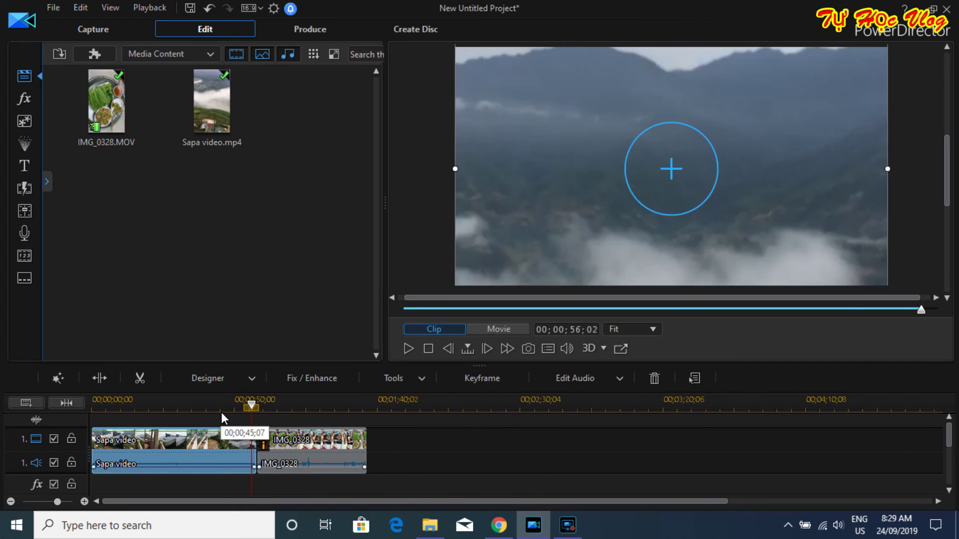
pyautogui.click(407, 350)
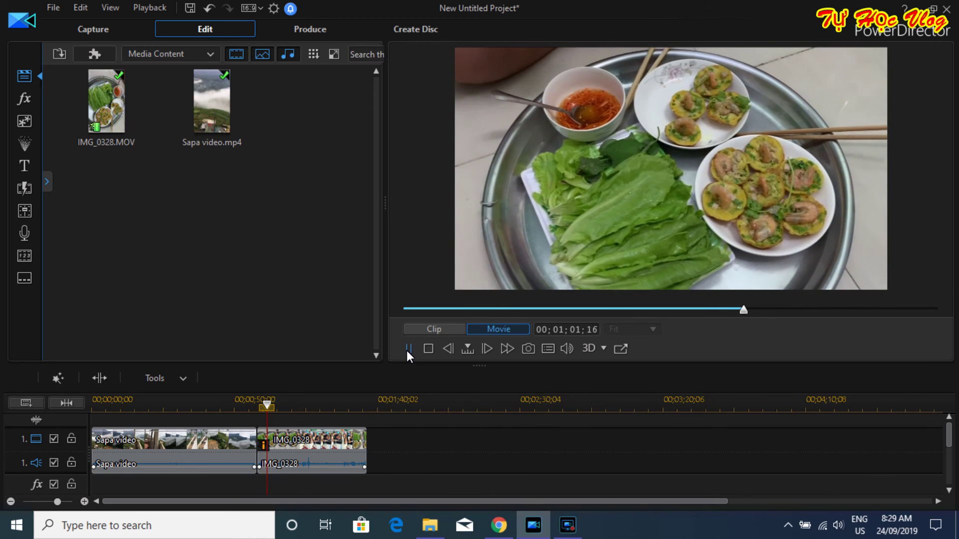
pyautogui.click(406, 350)
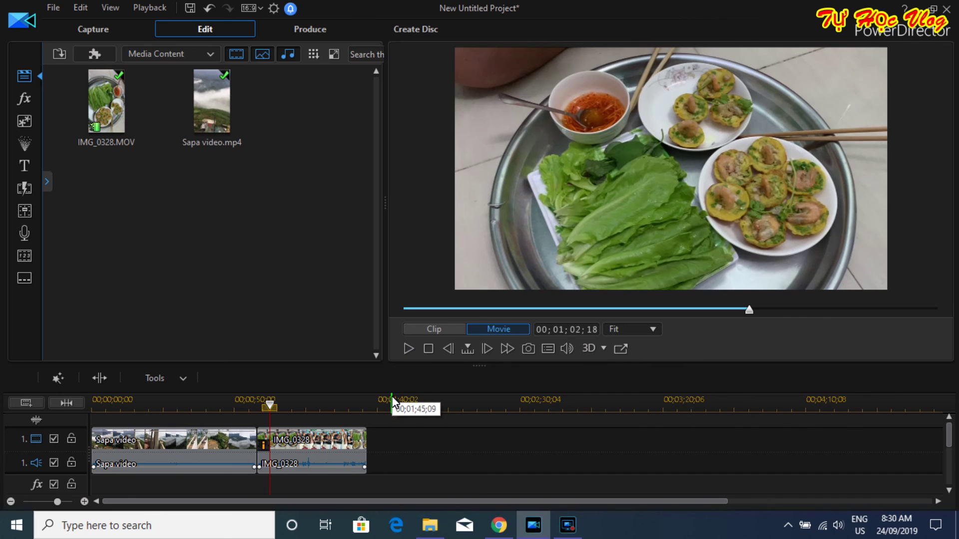
pyautogui.moveTo(555, 536)
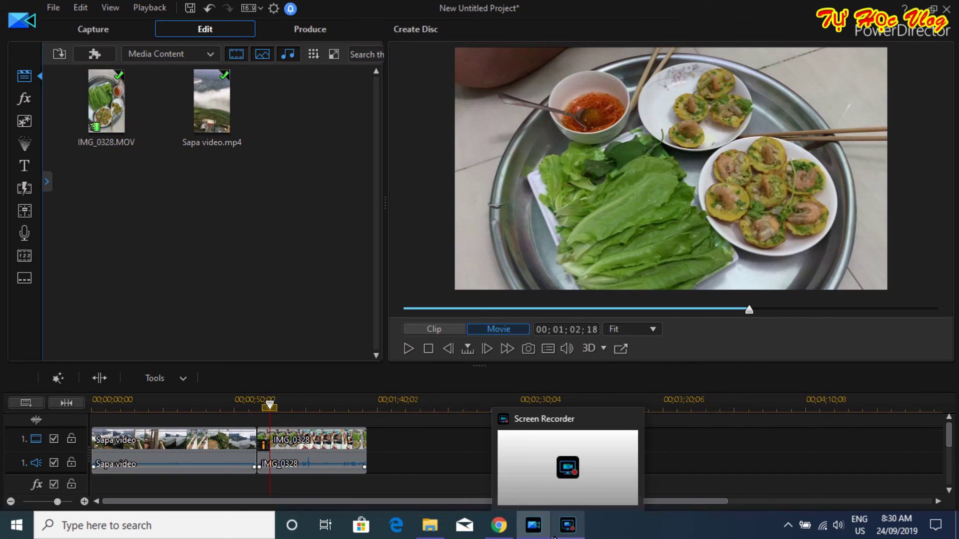